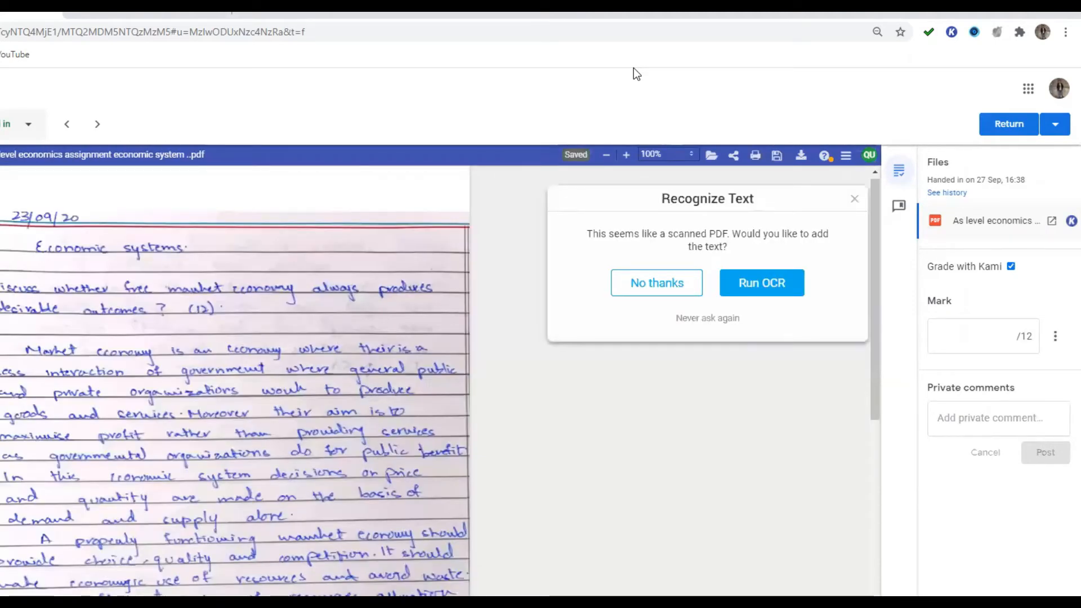
Dismiss the text recognition prompt and mark page one in red with ticks on the first two paragraphs and a circle around "and demerit"
key(Escape)
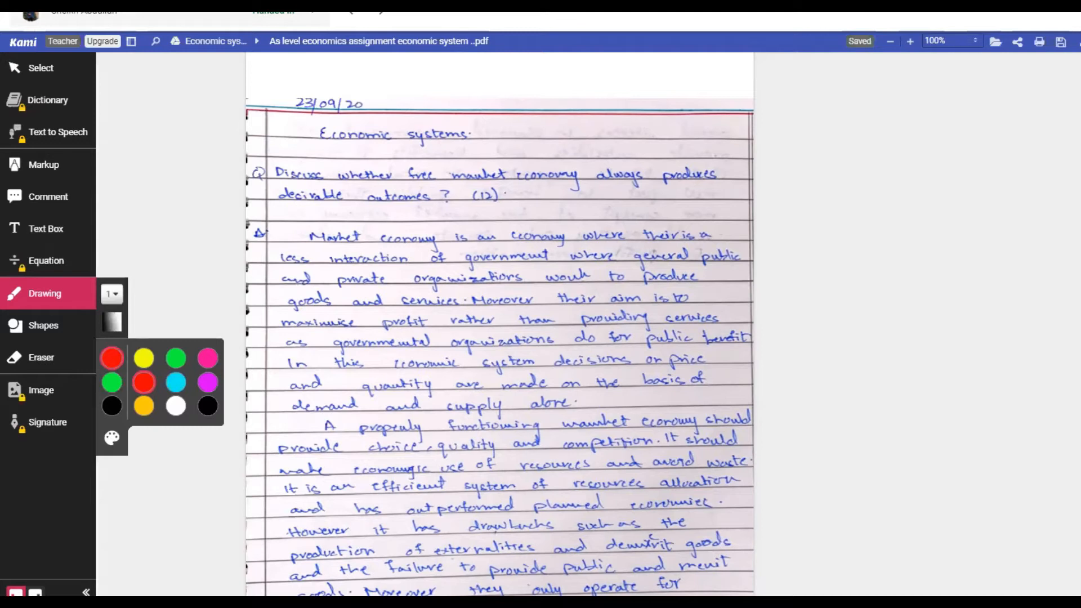
scroll(499, 324, down, 3)
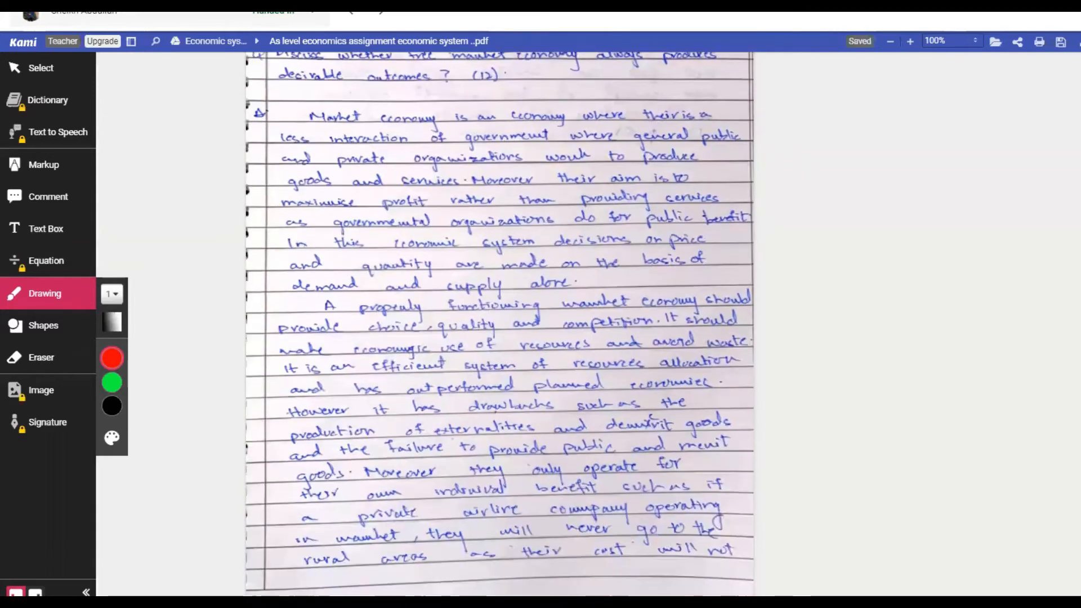
scroll(499, 324, up, 1)
drag(493, 207, 598, 174)
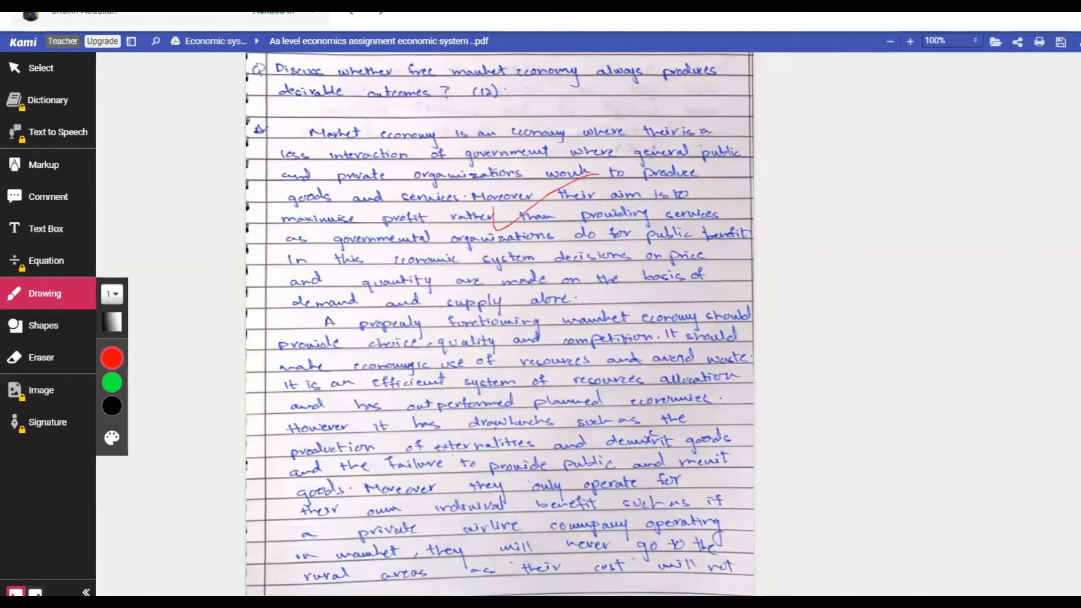
drag(374, 353, 468, 320)
mouse_move(673, 407)
mouse_down()
mouse_move(638, 409)
mouse_move(682, 410)
mouse_up()
Draw a red star and handwrite the score 9/12 below the end of the answer on page two
scroll(682, 409, down, 5)
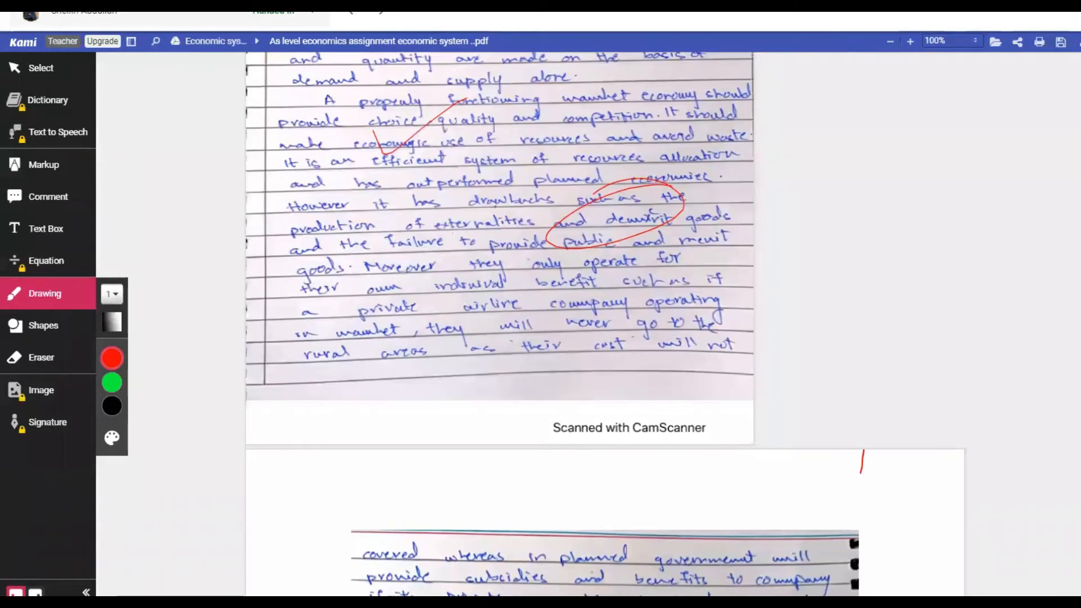
scroll(605, 324, down, 5)
mouse_move(618, 541)
mouse_down()
mouse_move(634, 542)
mouse_move(602, 537)
mouse_up()
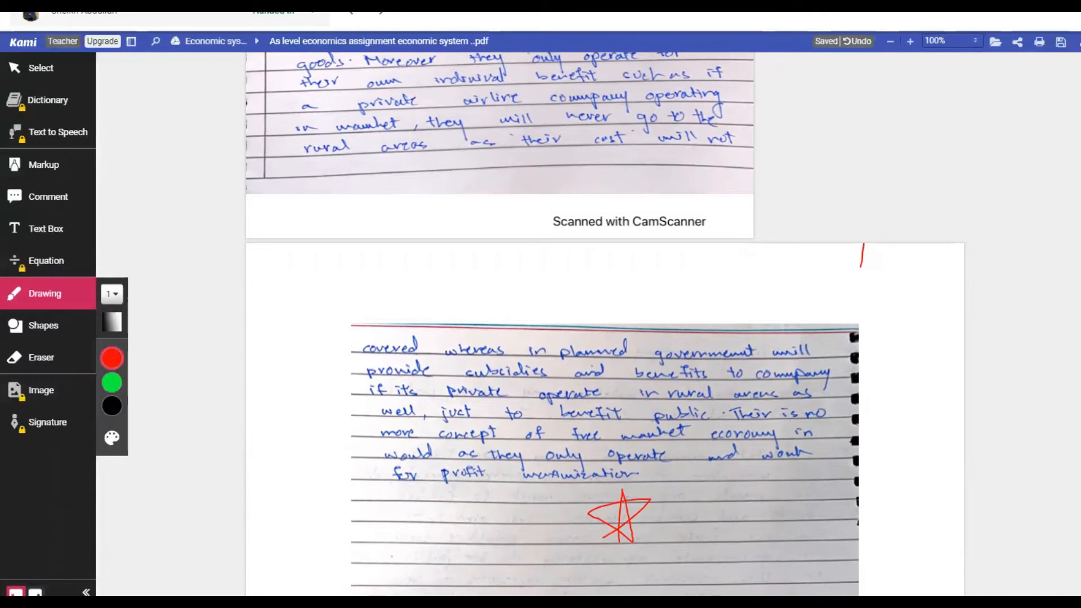
drag(732, 496, 725, 539)
drag(757, 485, 743, 553)
mouse_move(768, 500)
mouse_down()
mouse_move(759, 539)
mouse_move(806, 519)
mouse_up()
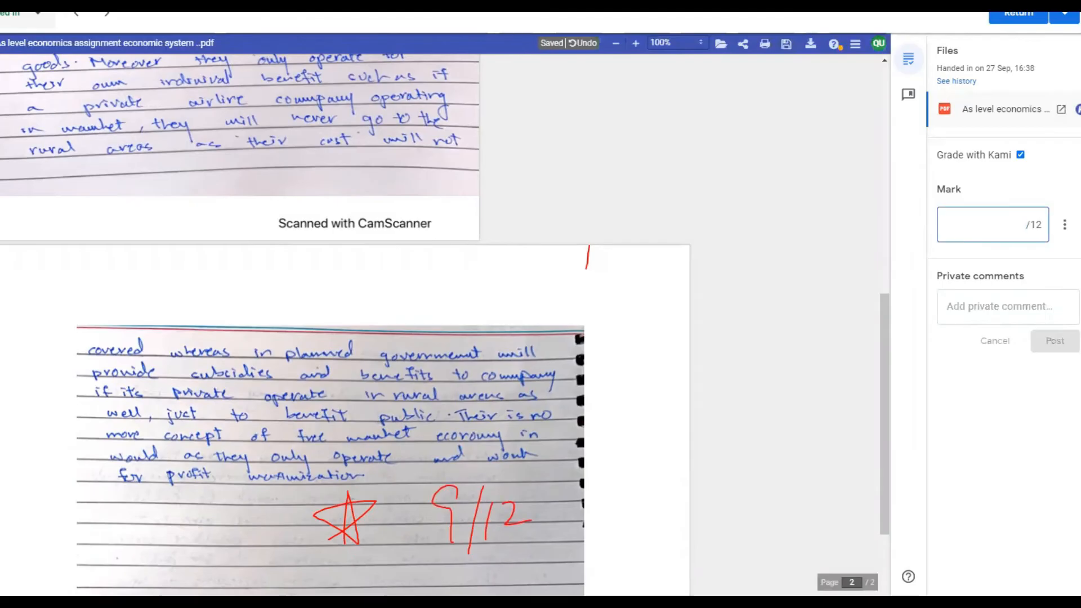
Set the economics assignment's mark to 9 out of 12 and return the work to the student
text(7)
key(BackSpace)
text(9)
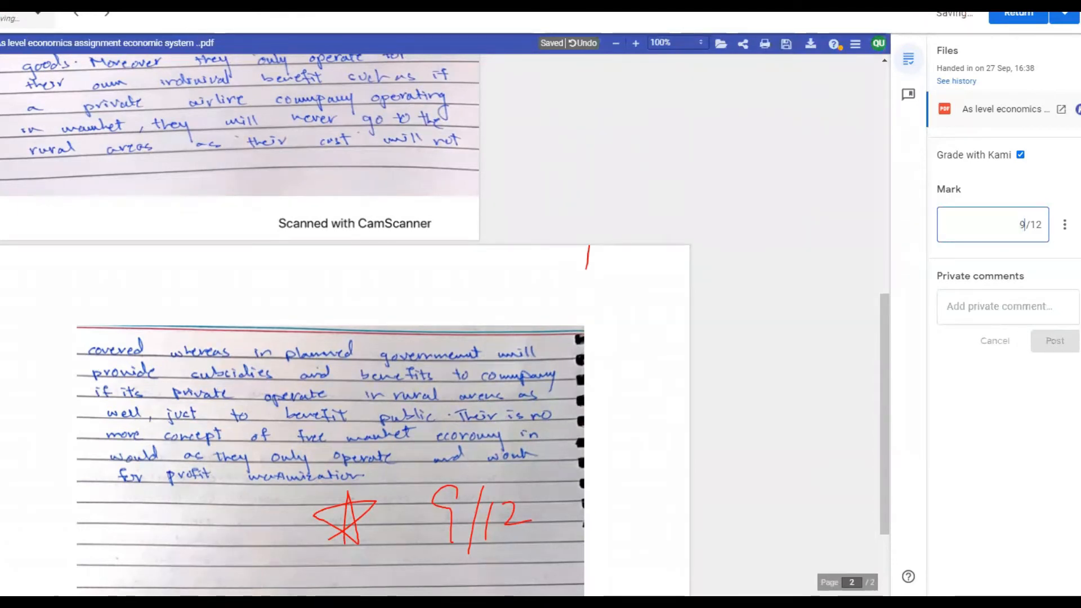
click(1034, 304)
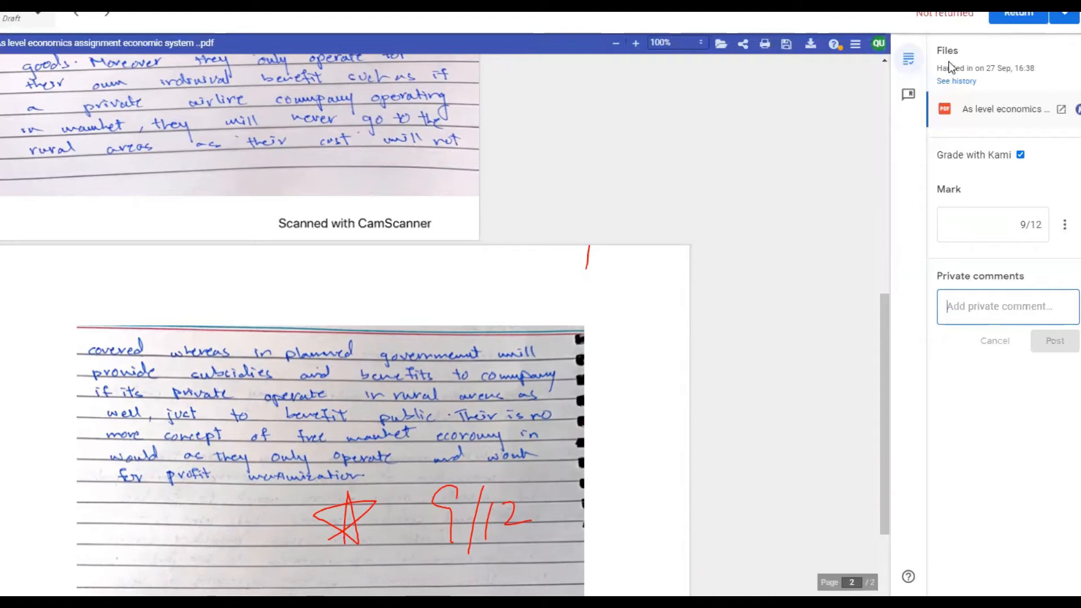
click(1011, 17)
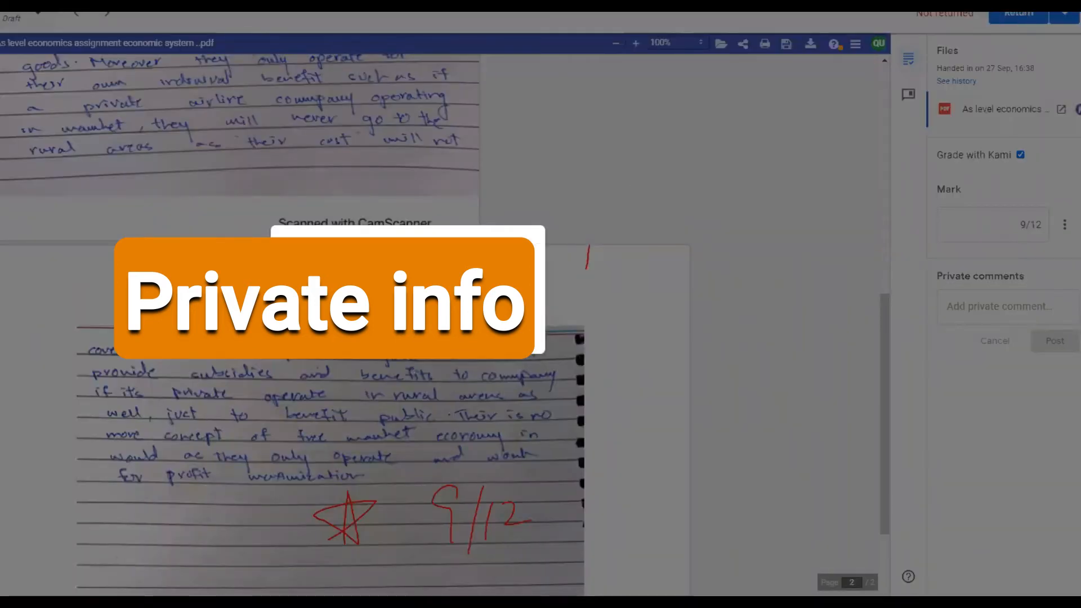
click(518, 335)
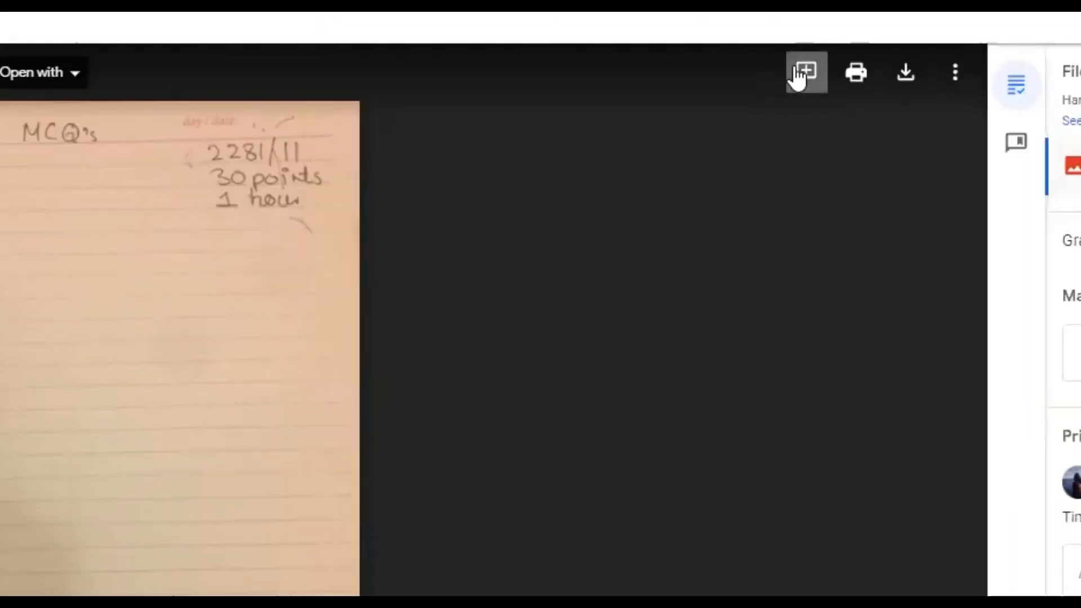
Add the comment "Very good" to a wide rectangular area low on the MCQ's answer sheet image
click(803, 73)
drag(1, 472, 162, 543)
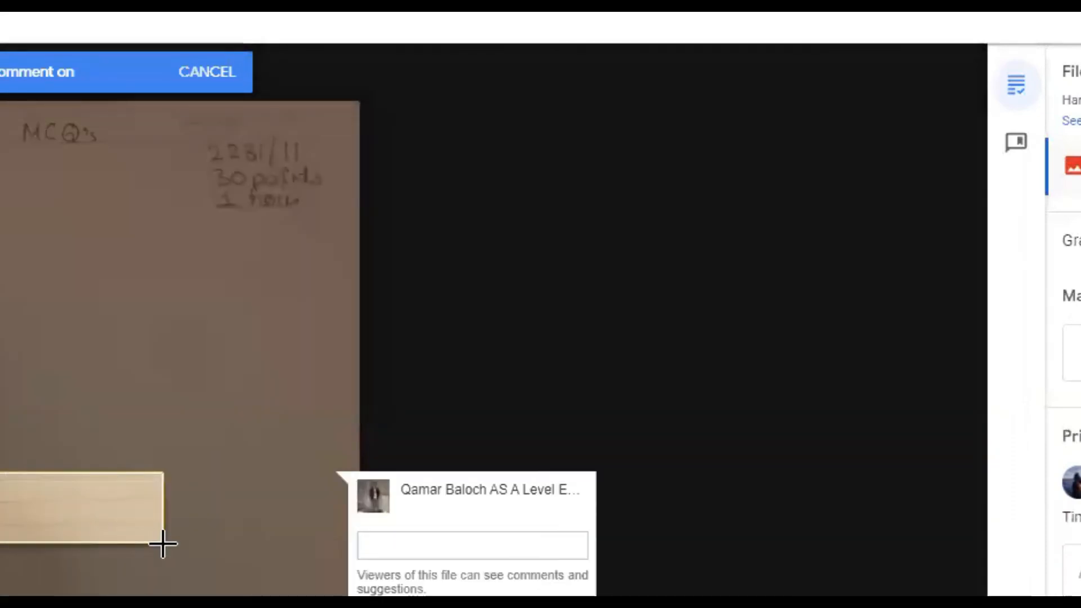
text(V)
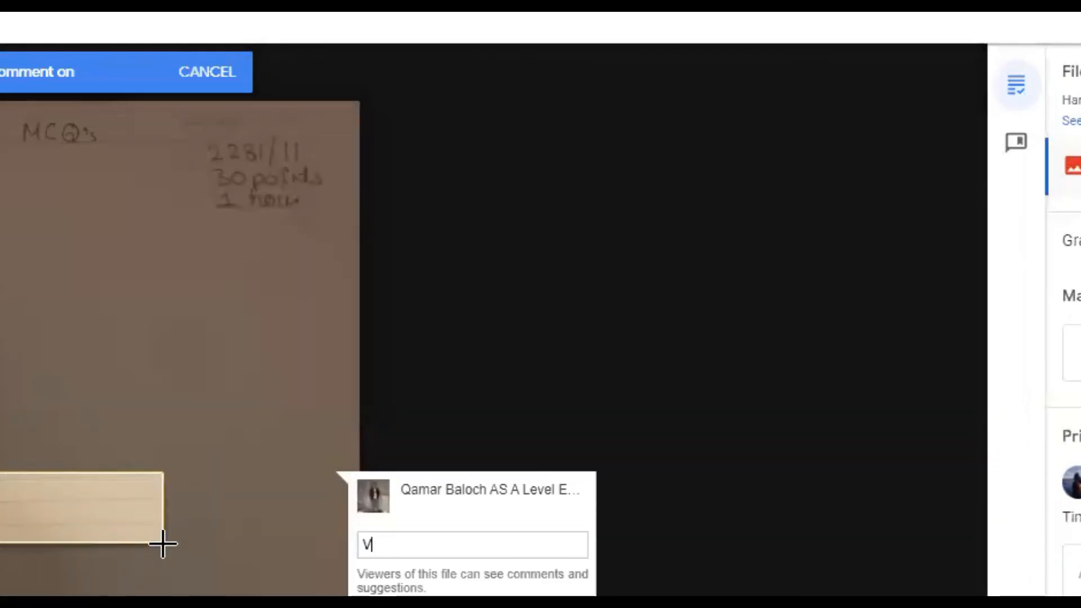
text(ery good)
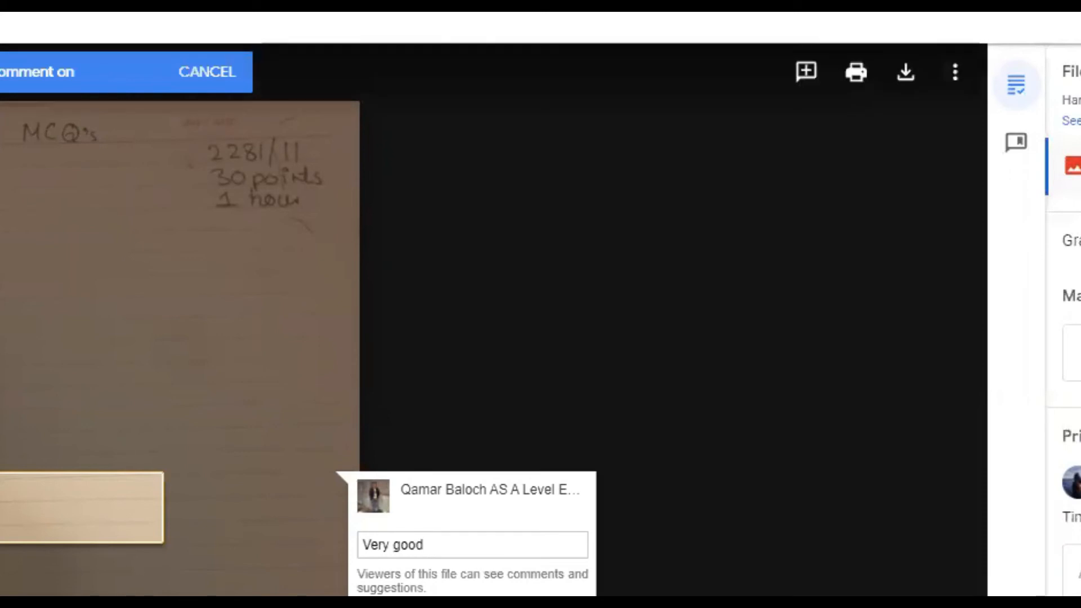
key(Return)
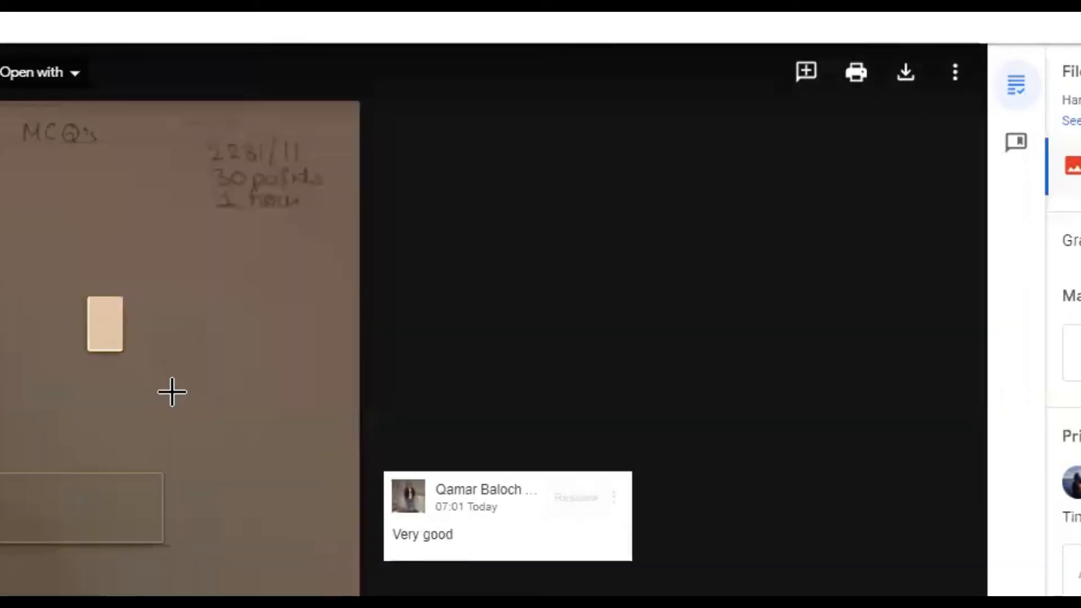
Add the comment "20/30" to a smaller rectangular area above the first commented region on the answer sheet
drag(171, 392, 201, 389)
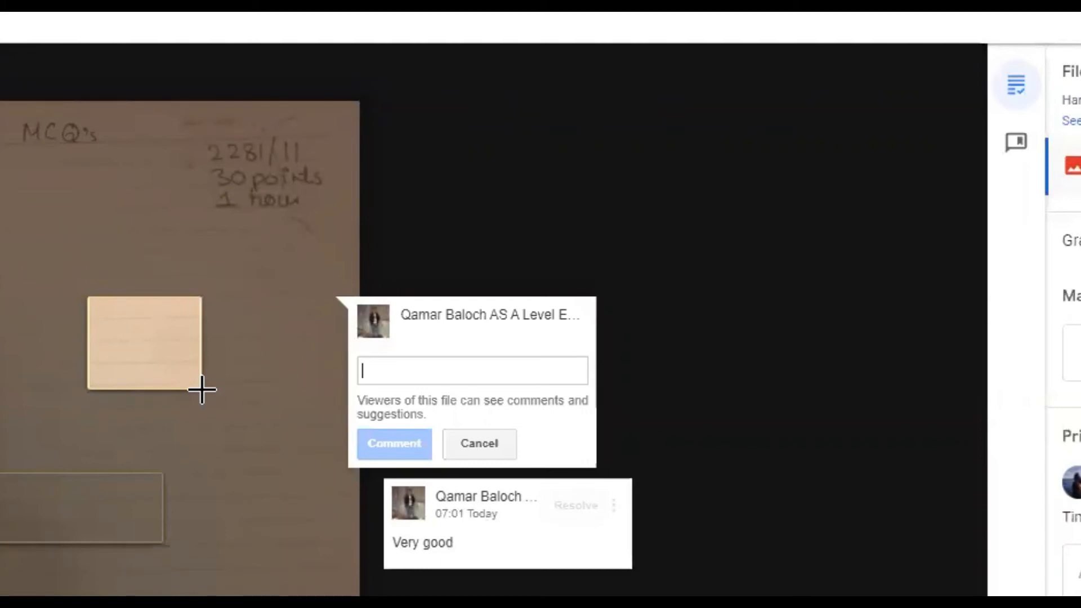
text(20)
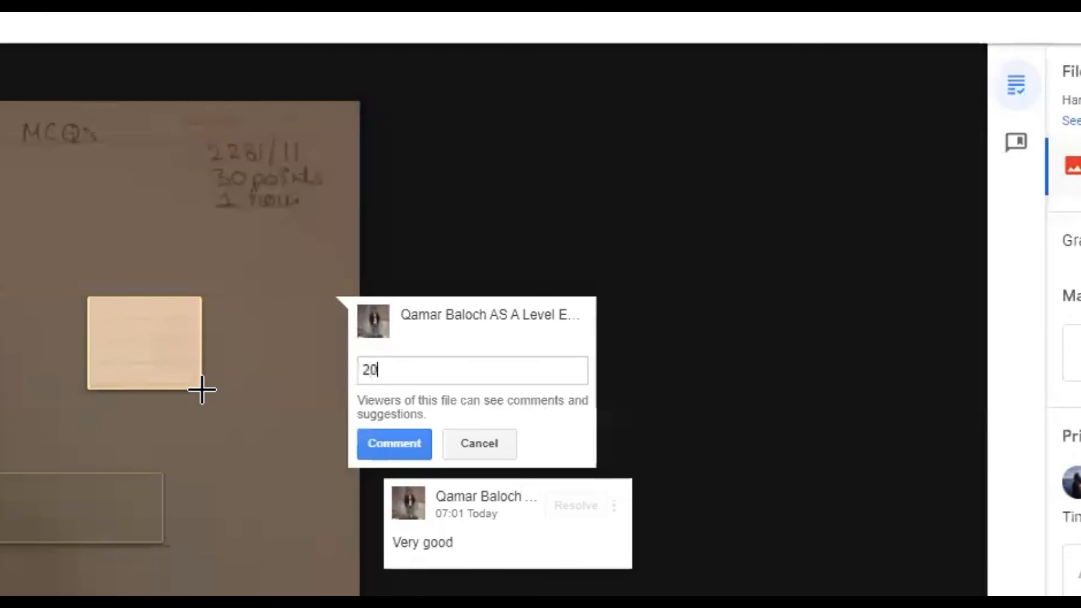
text(/30)
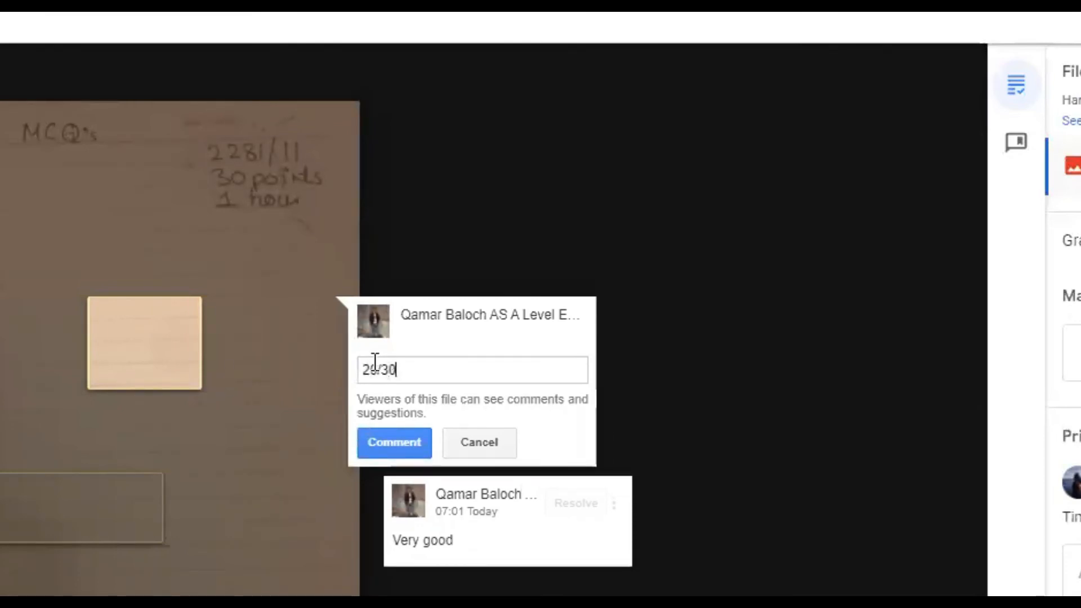
click(393, 445)
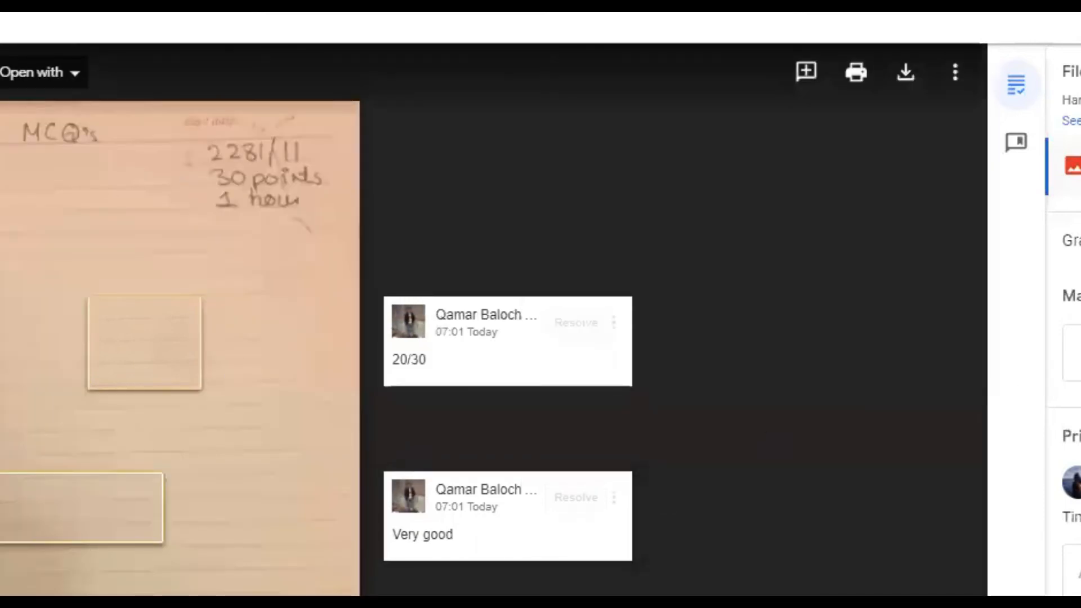
Set the multiple choice assignment's mark to 20 out of 30 and return the work to the student
click(1073, 352)
click(1074, 573)
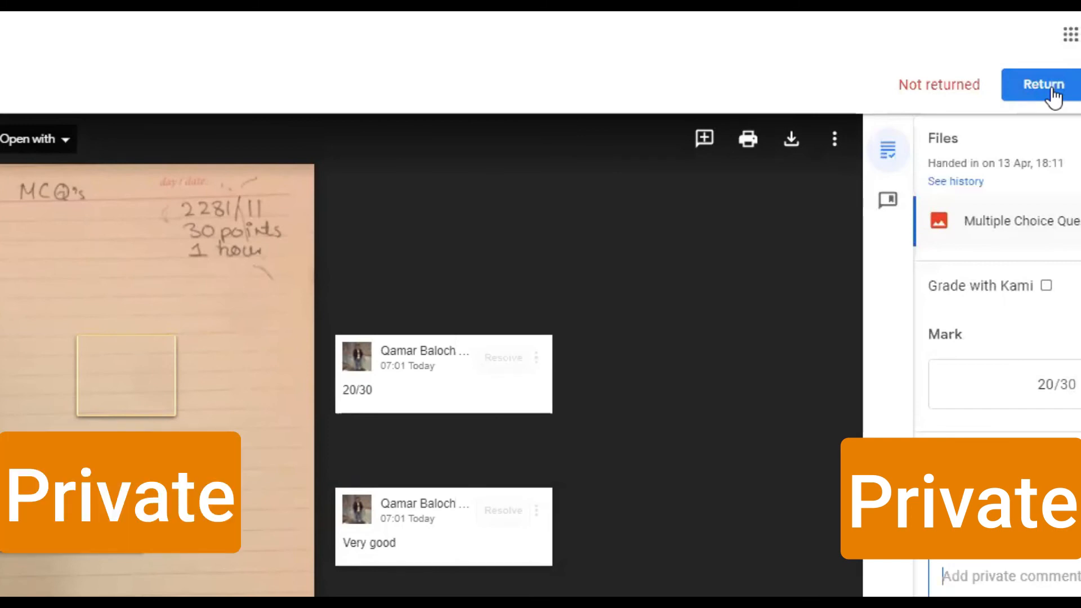
click(1045, 86)
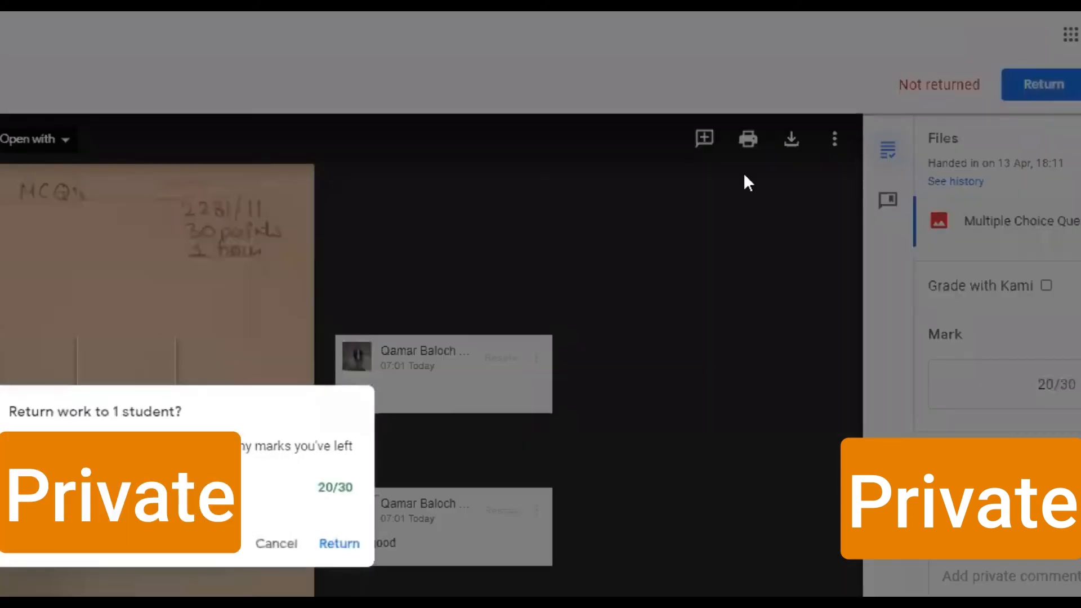
click(352, 546)
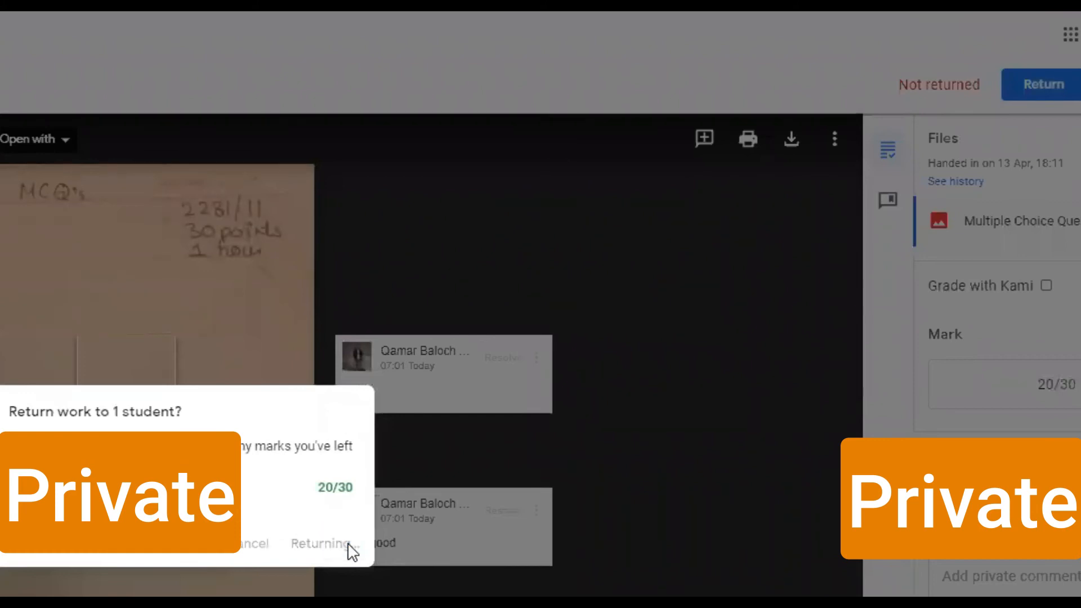